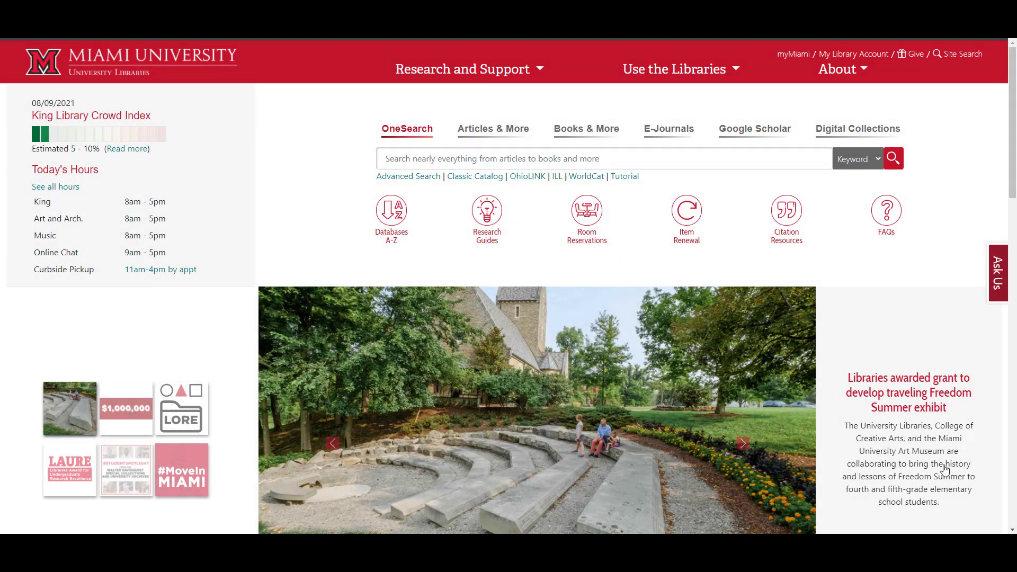
Search the library's Databases A-Z list for 'web of science' and browse the 15 matches
click(389, 221)
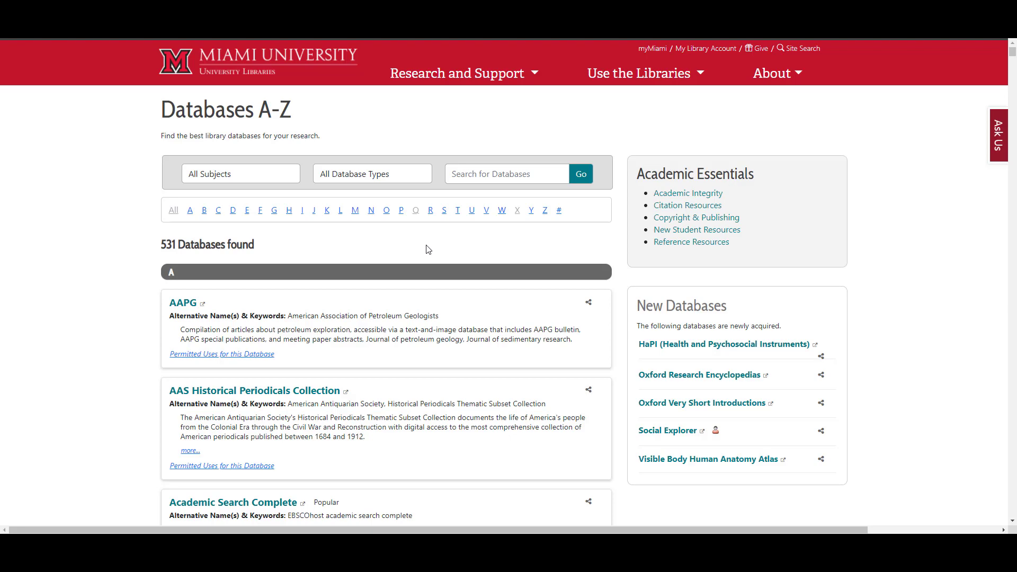
click(487, 174)
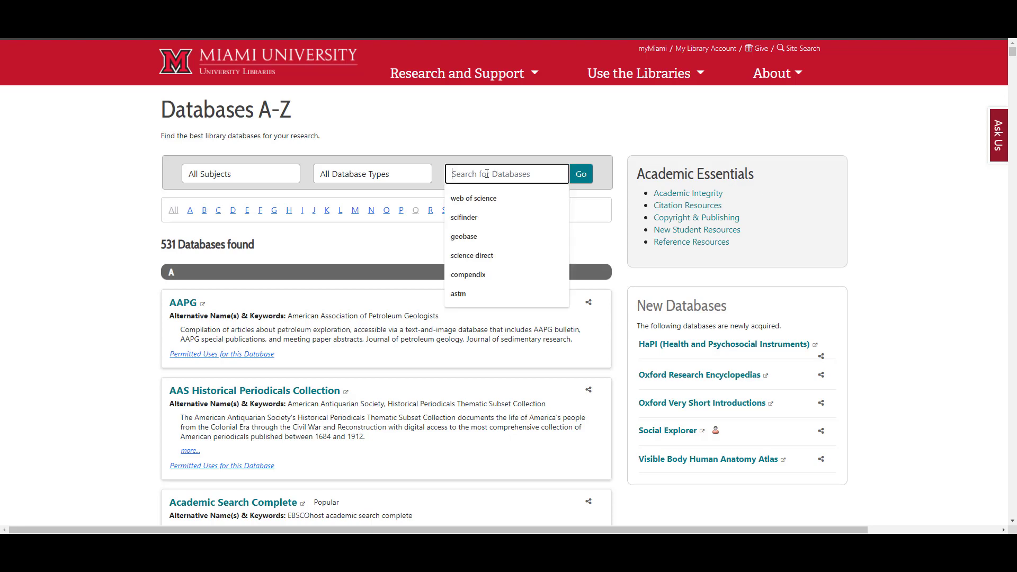
click(493, 201)
click(583, 176)
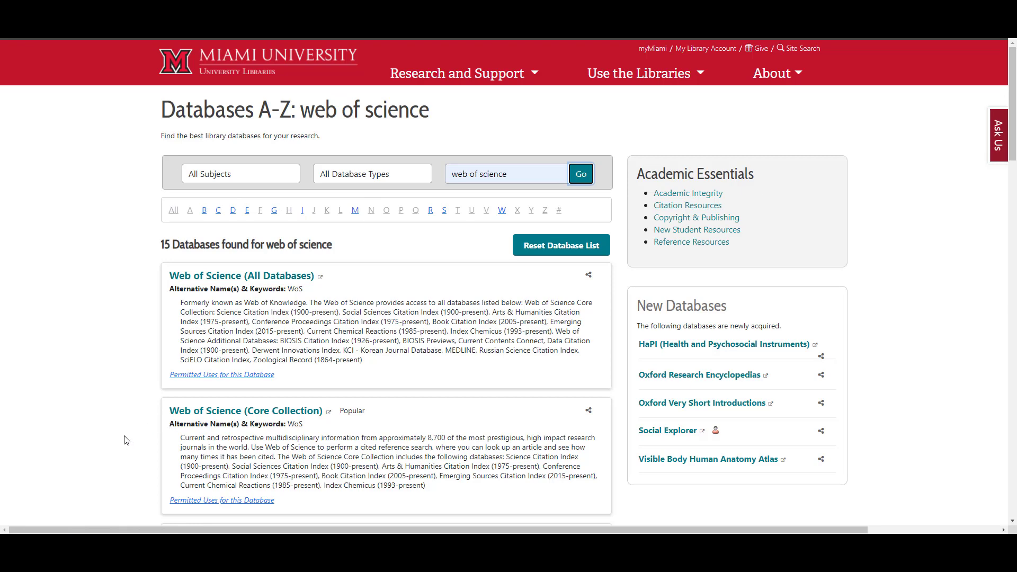
scroll(1013, 522, down, 3)
scroll(1013, 522, down, 1)
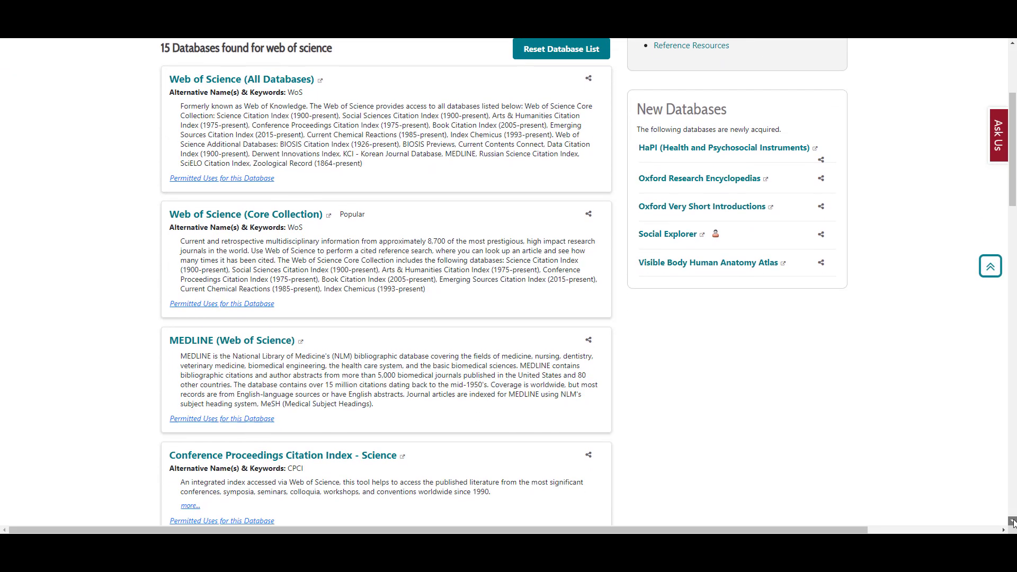
scroll(1013, 521, down, 1)
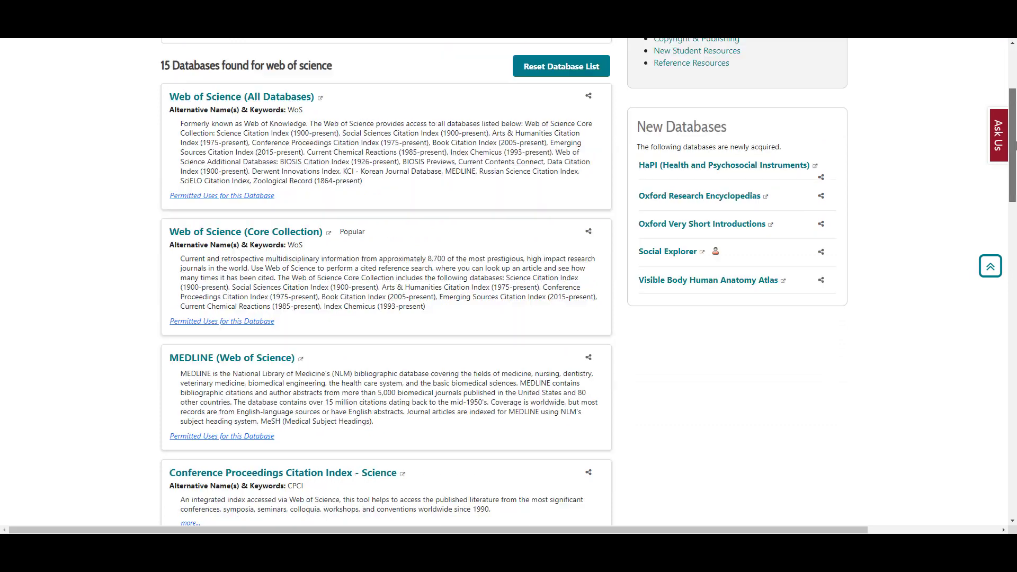
drag(1013, 184, 1014, 131)
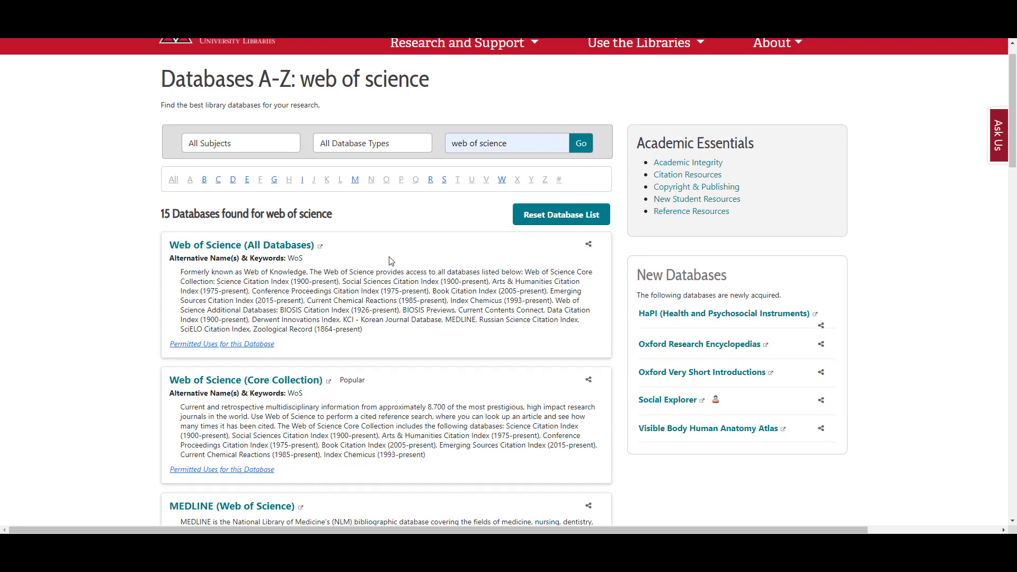
Open Web of Science Core Collection and enter 'aquaculture' and 'north america' in two search rows
click(280, 382)
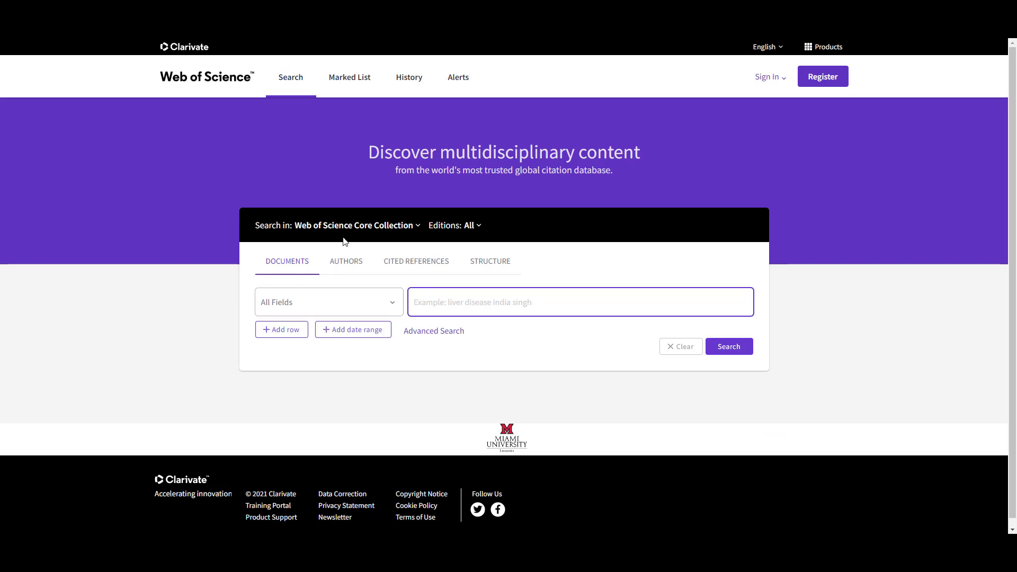
click(418, 228)
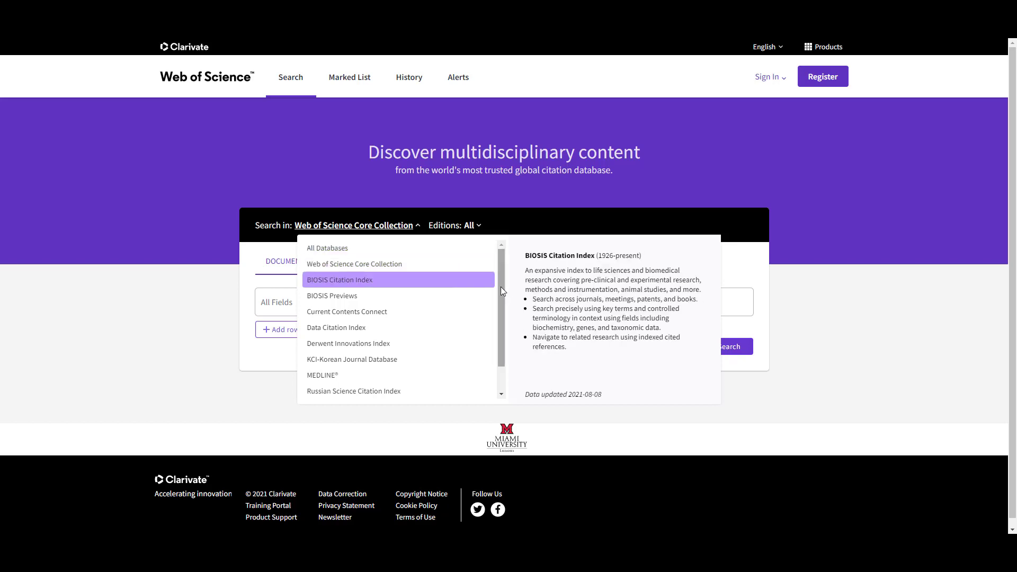
key(Escape)
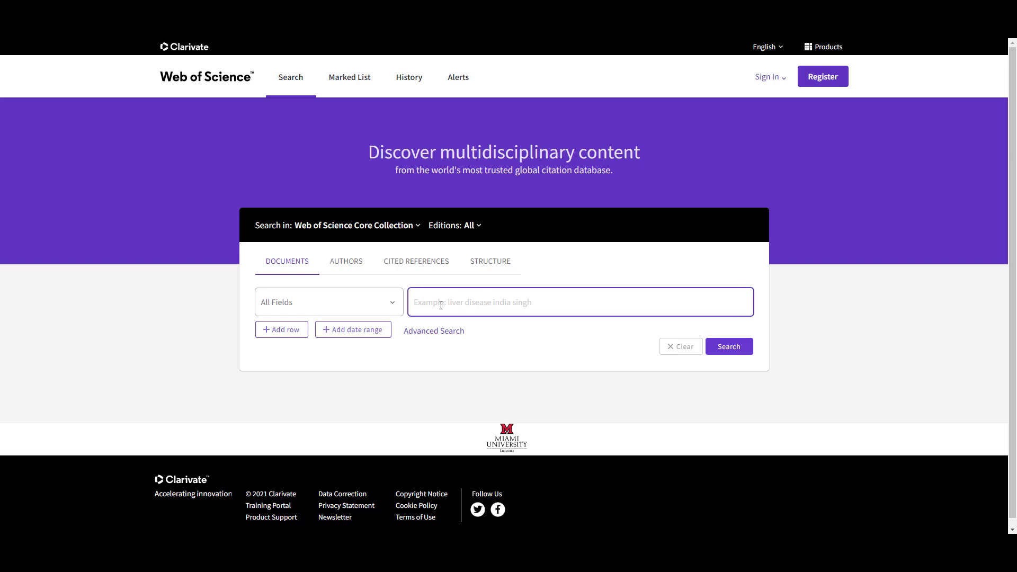
text(aquaculture)
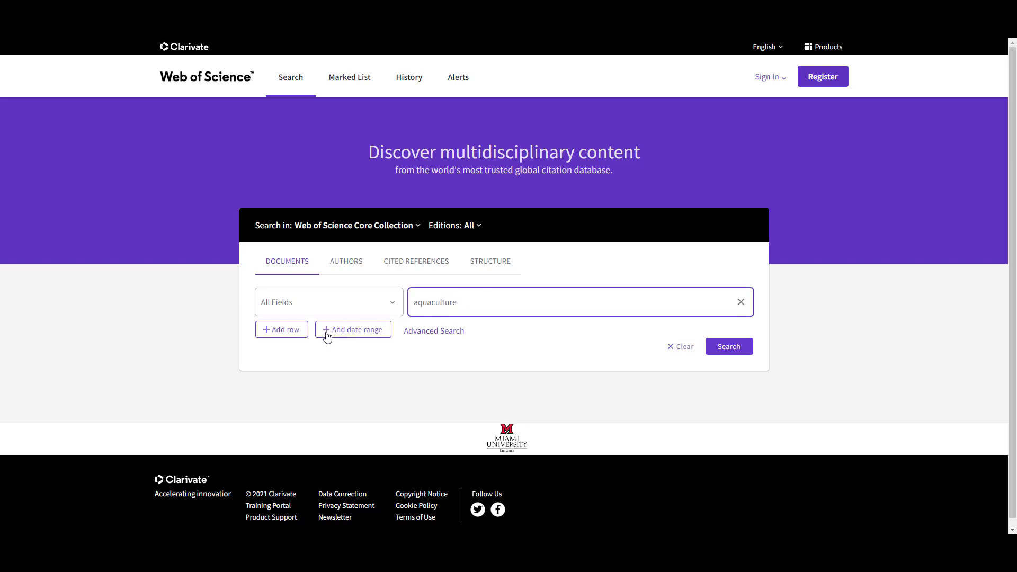
click(287, 333)
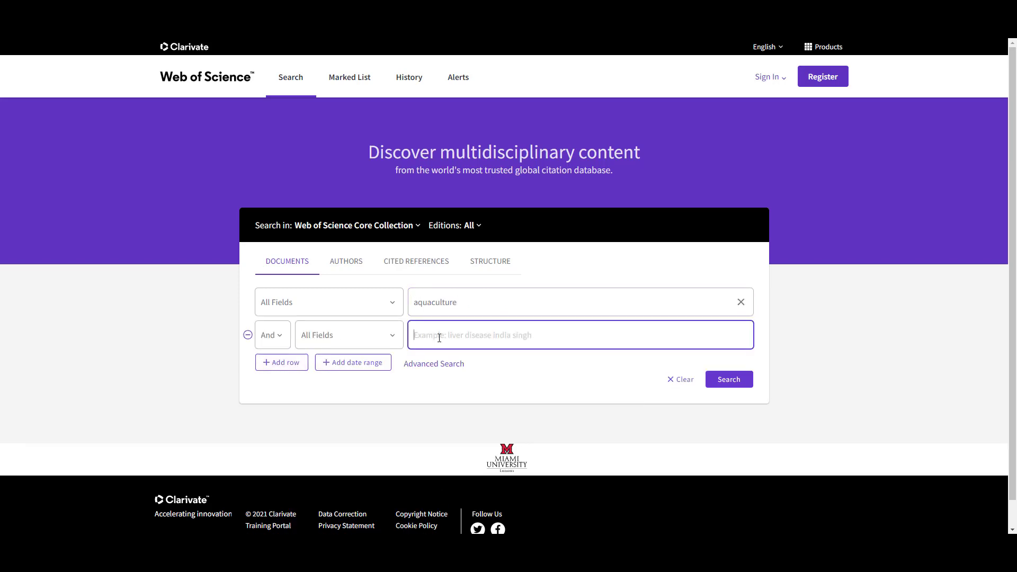
text(north america)
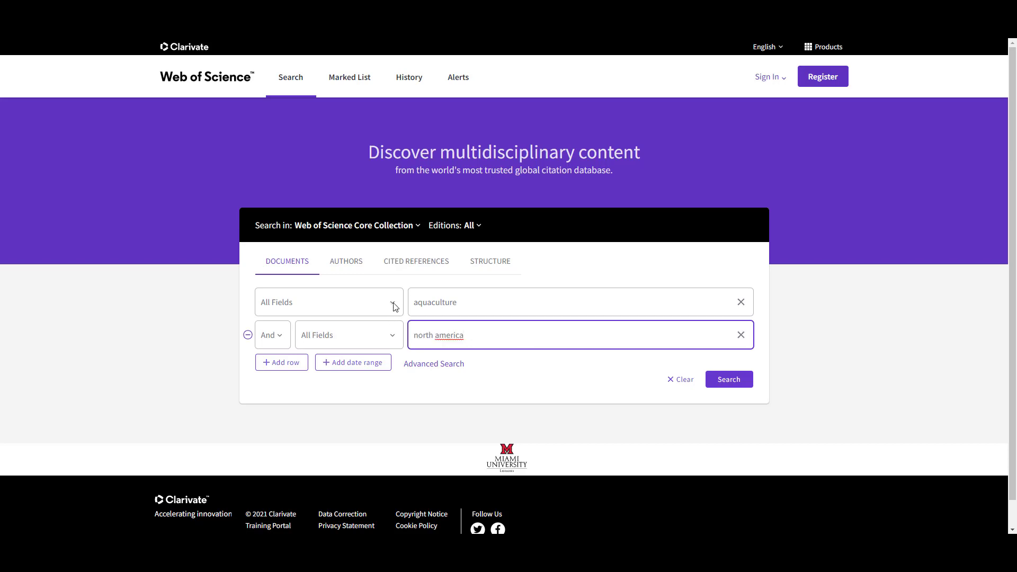
Set both search rows to the Topic field and run the search
click(395, 307)
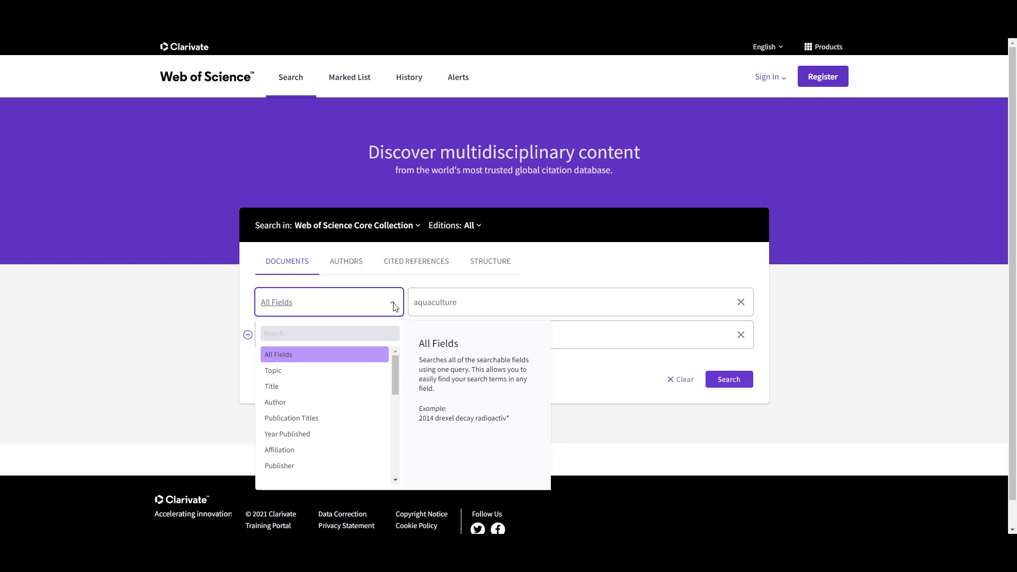
click(297, 376)
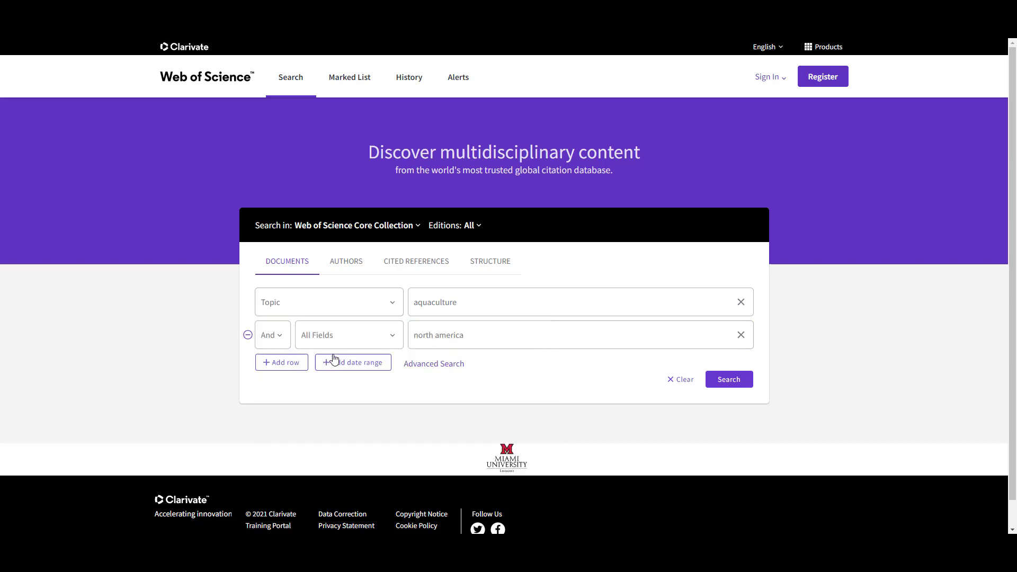
click(337, 336)
click(349, 405)
click(729, 381)
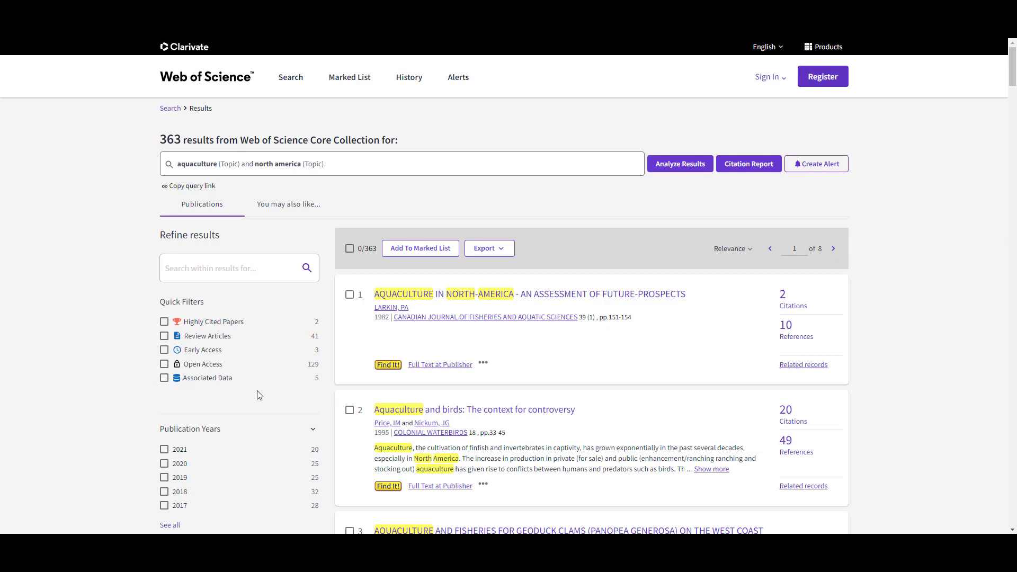
Tick the Associated Data quick filter and the Articles document type in Refine results
click(165, 379)
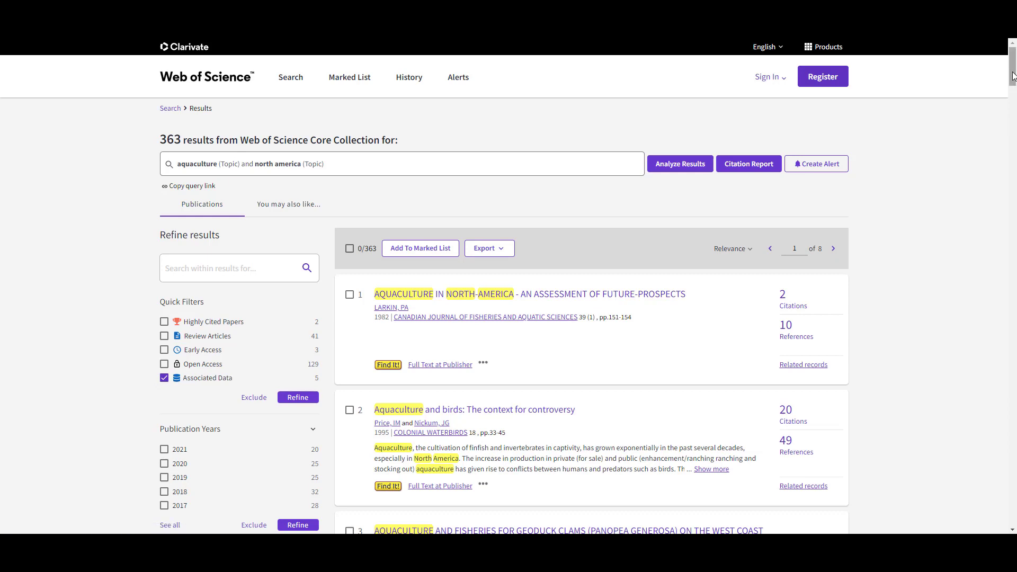
drag(1013, 76, 1014, 93)
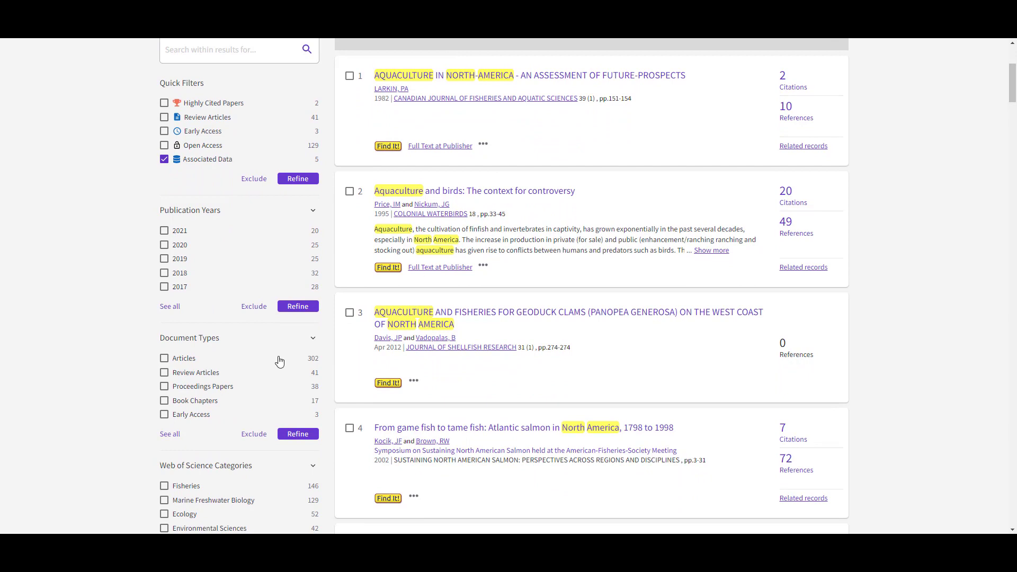
click(165, 362)
drag(1013, 94, 1014, 110)
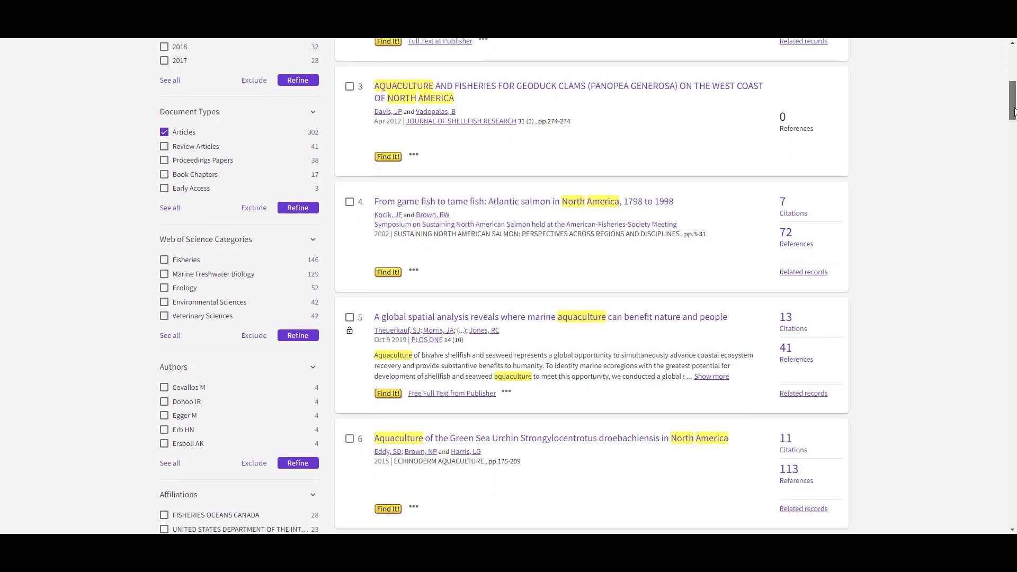
drag(1014, 110, 1014, 113)
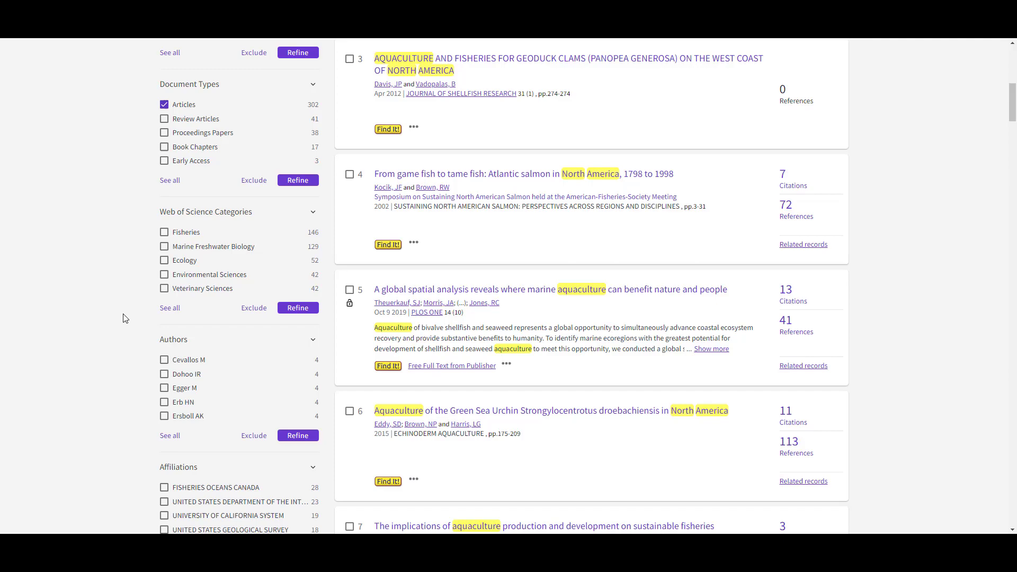
scroll(126, 317, down, 8)
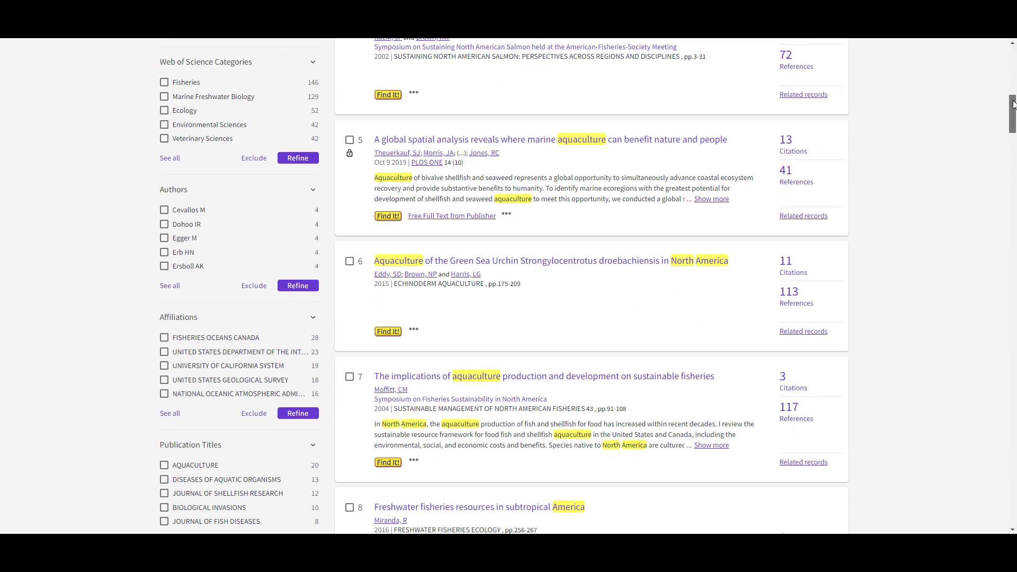
drag(1012, 122, 1012, 50)
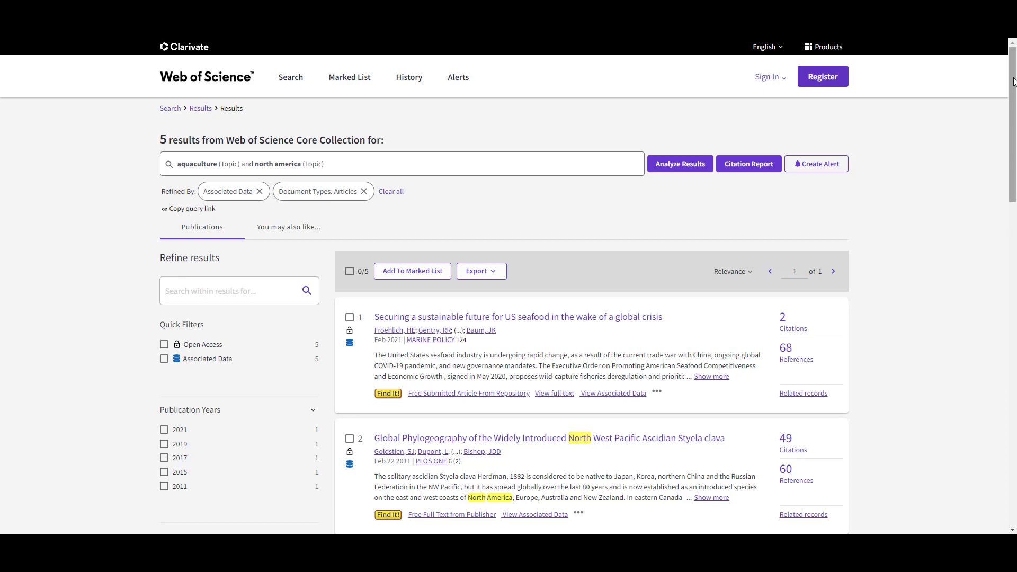
Scroll through the five refined results, whose top three have 2, 49 and 17 citations
drag(1014, 81, 1015, 120)
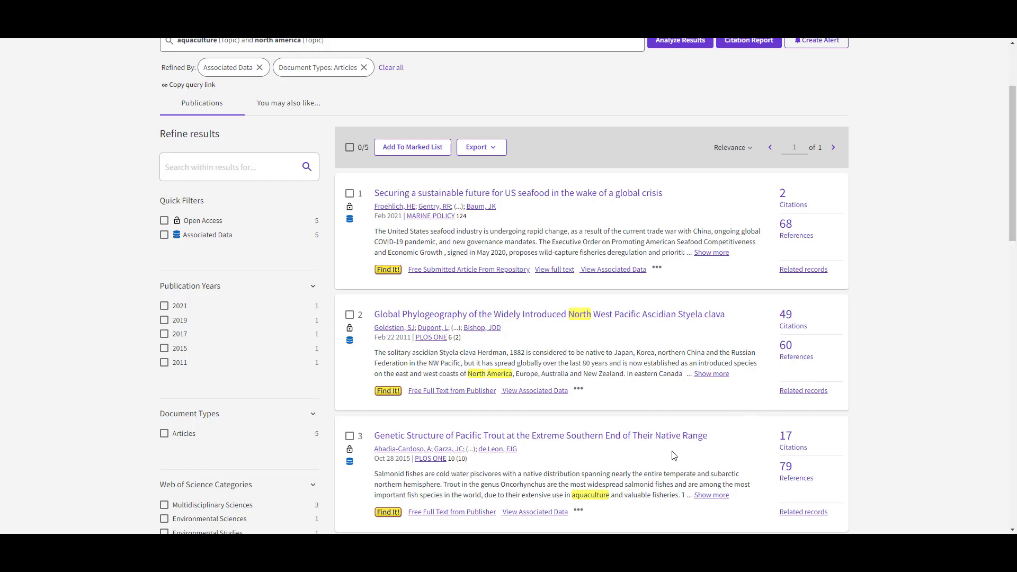
Open result 3, the Pacific Trout genetic structure article, and read through its full record
click(639, 437)
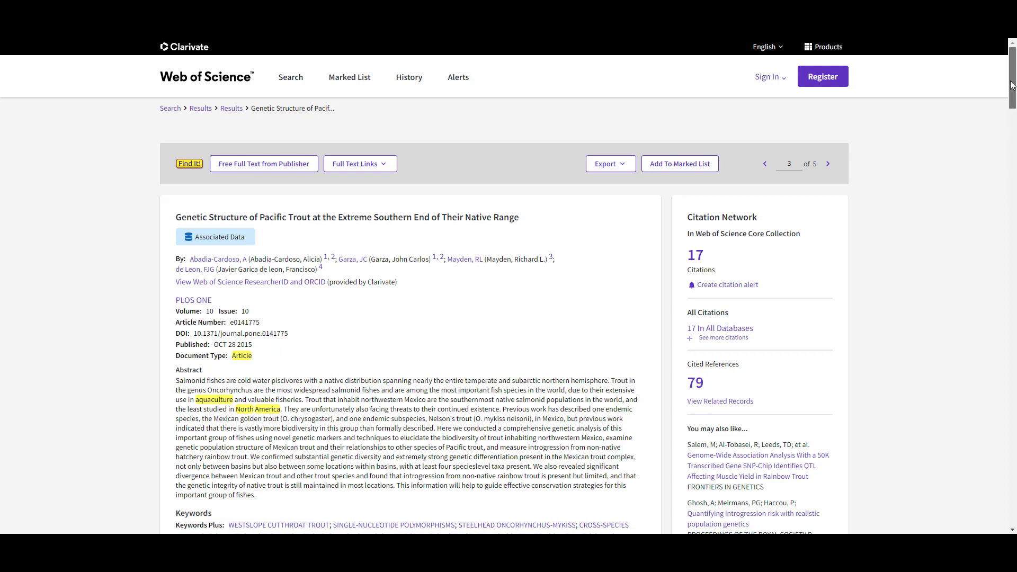
drag(1012, 86, 1014, 121)
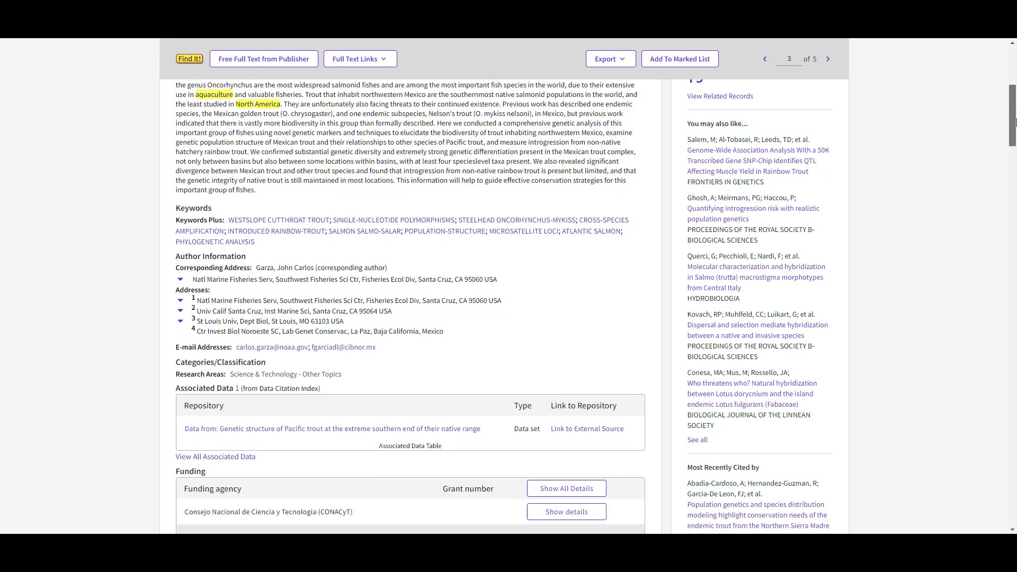
drag(1014, 123, 1014, 132)
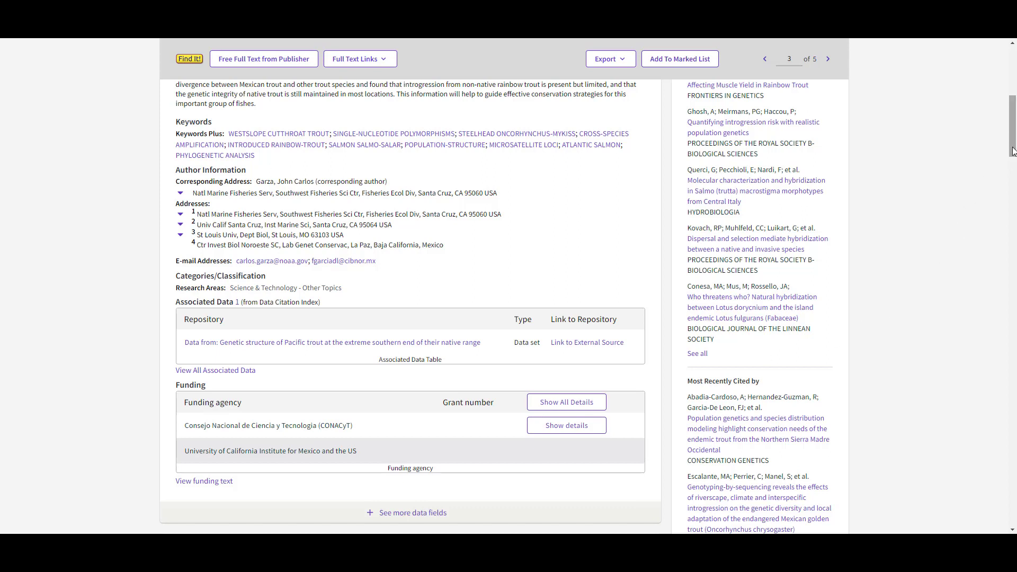
drag(1013, 140, 1013, 91)
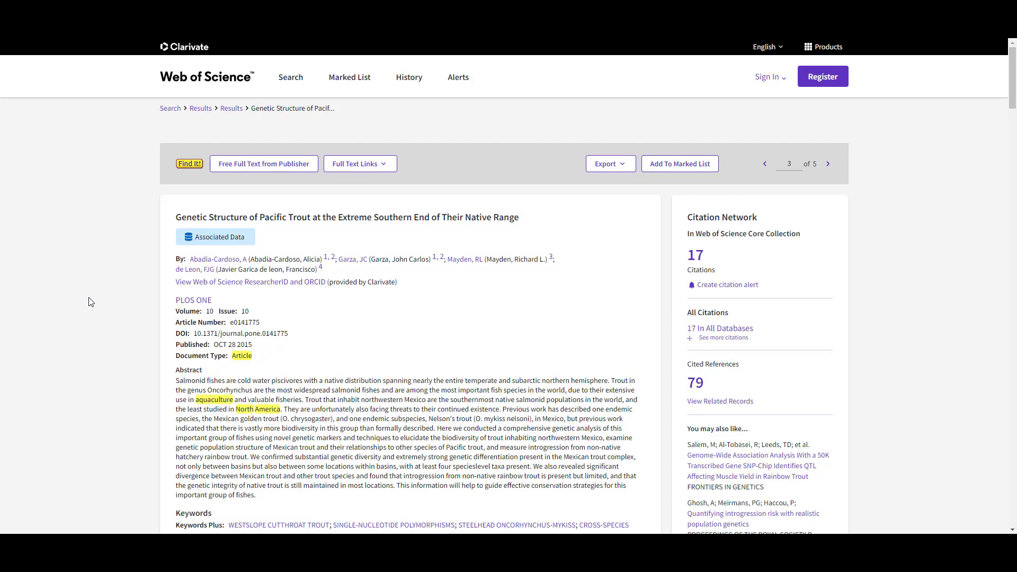
Use Find It! to list full-text and open-access sources for the Pacific Trout article
click(191, 168)
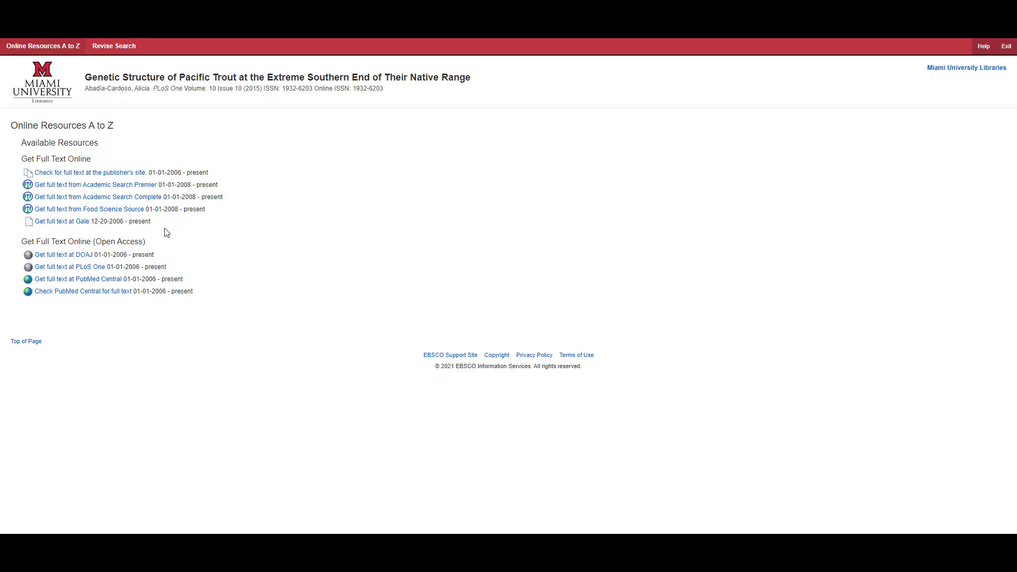
Open the Pacific Trout article's PDF full text through Academic Search Premier
click(115, 189)
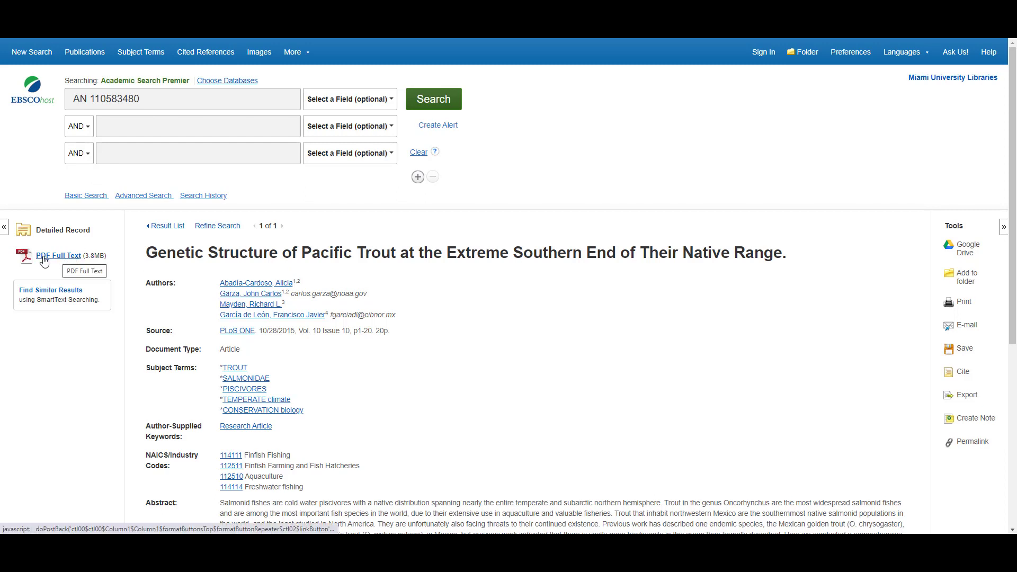
click(44, 262)
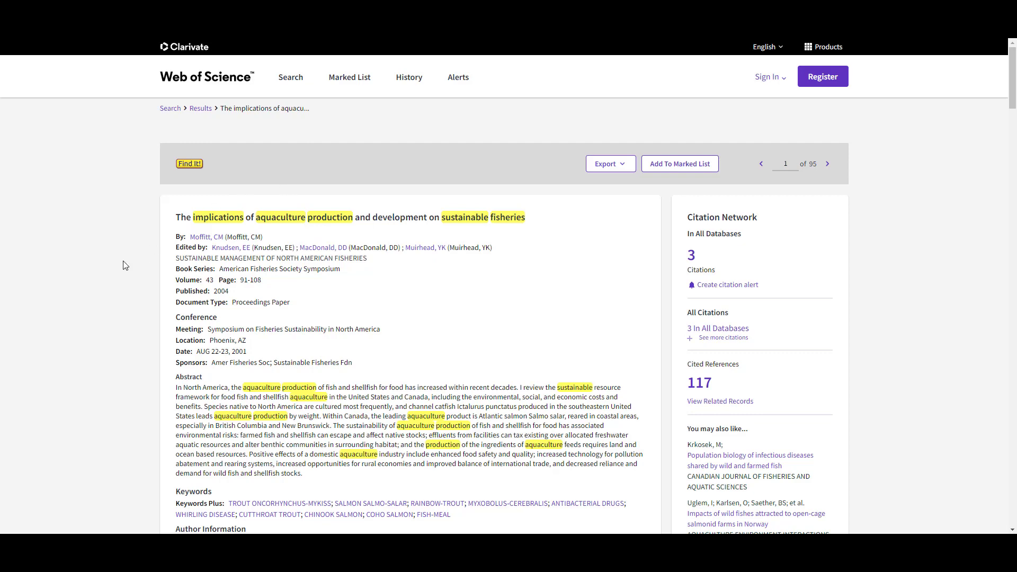
Use Find It! on the sustainable fisheries paper, which shows no online full text
click(194, 165)
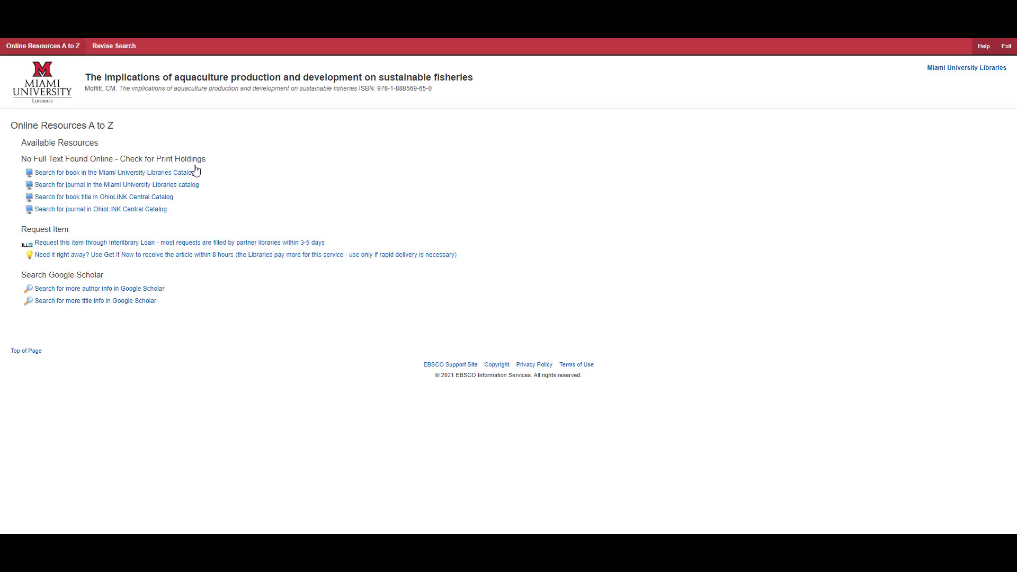